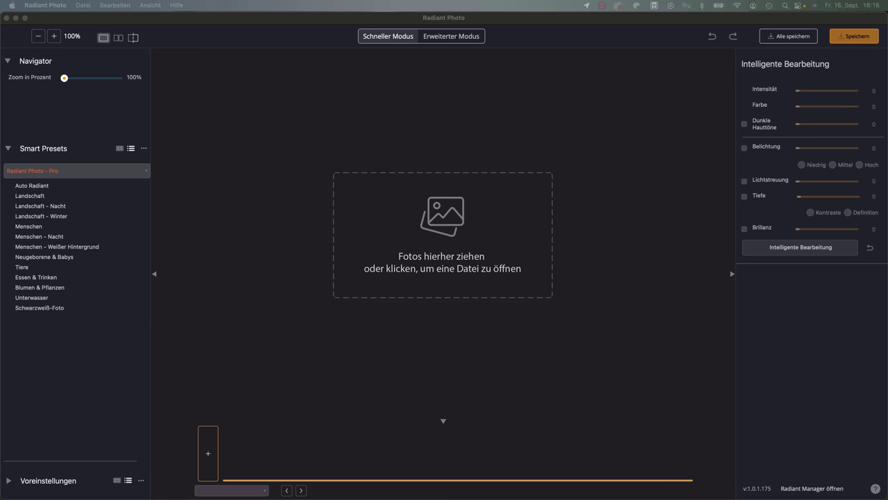
Load _8502579-Pano.dng for Landschaft auto-enhancement and compare it repeatedly against the original
drag(864, 311, 451, 255)
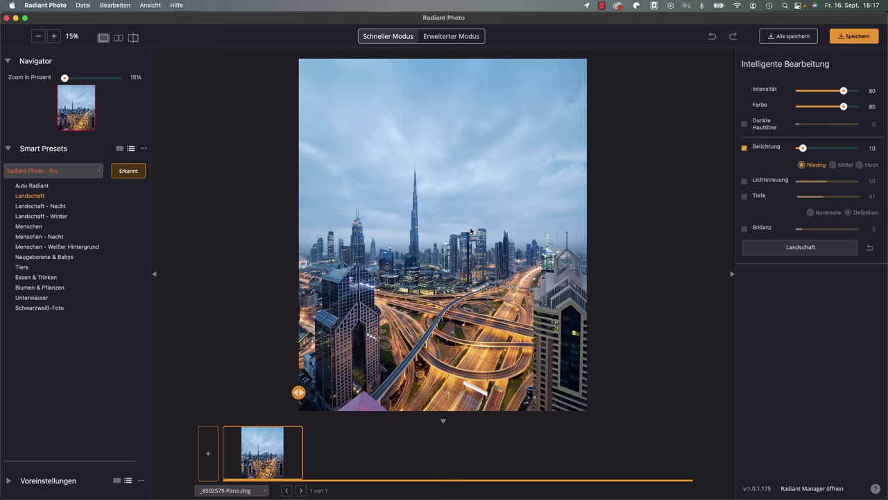
click(470, 230)
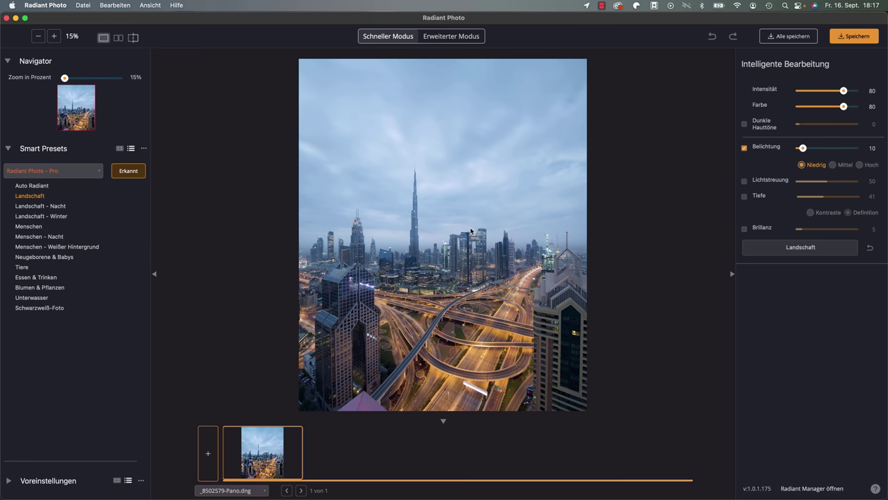
click(471, 230)
click(471, 230)
click(471, 230)
click(470, 230)
click(471, 230)
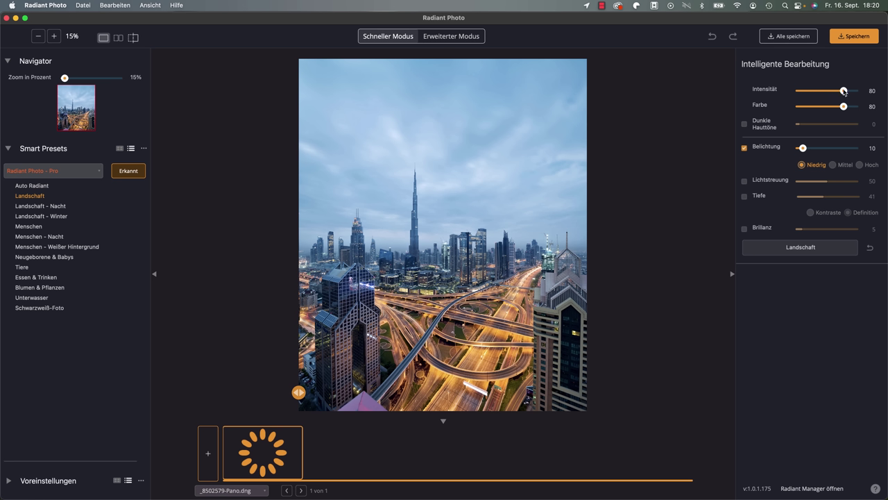
Reset Intensität and Farbe to 0, then raise Intensität to 96 and Farbe to 83
drag(844, 90, 793, 93)
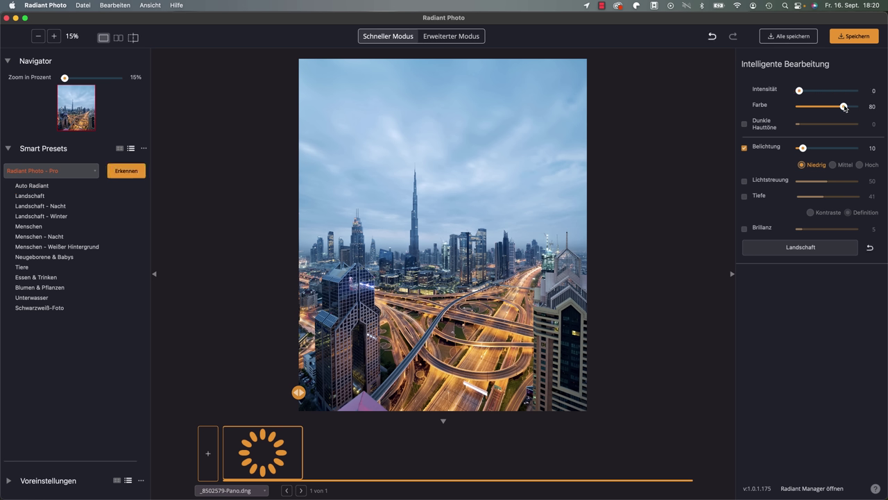
drag(845, 108, 784, 112)
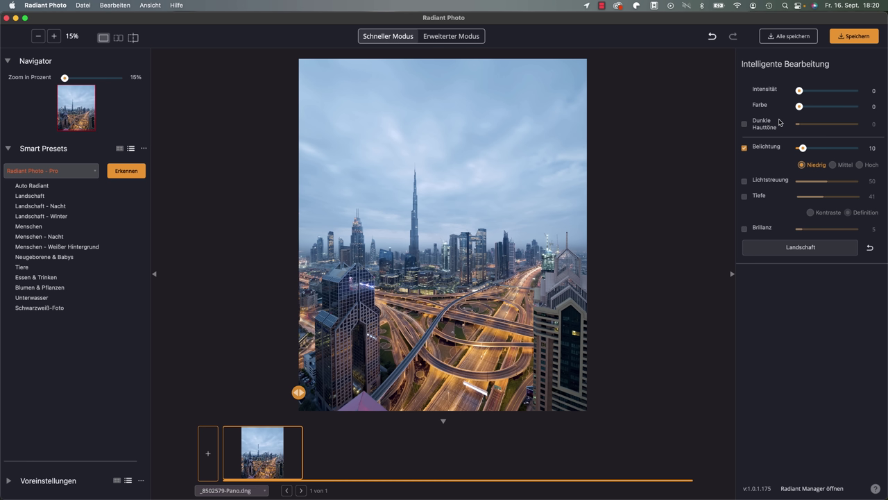
drag(800, 91, 852, 93)
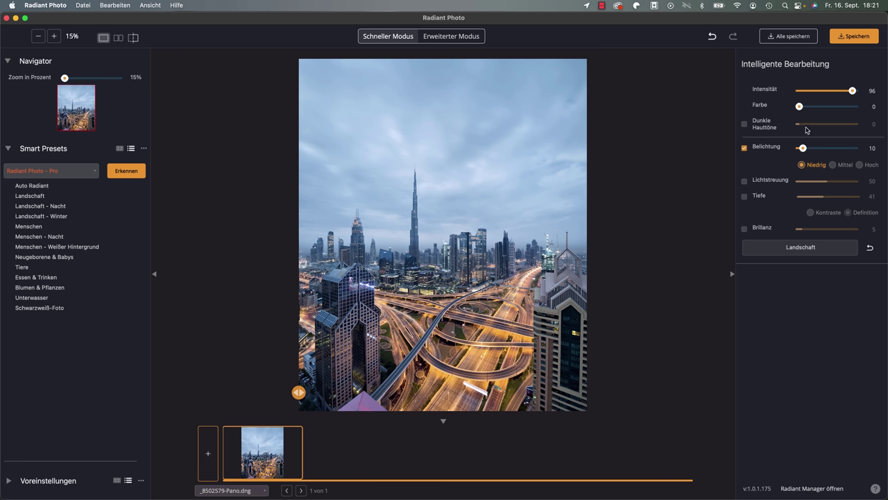
drag(800, 107, 845, 108)
Compare the edited Dubai photo with the original, then switch to Erweiterter Modus
click(489, 317)
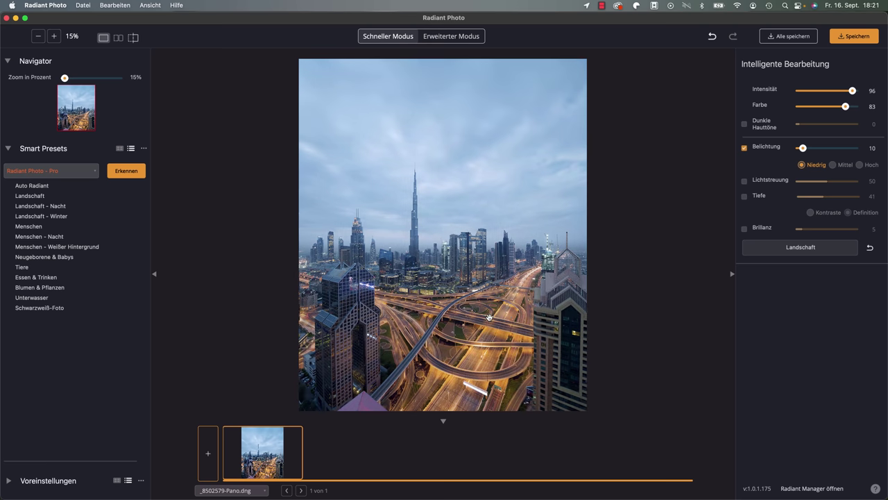
click(489, 317)
click(489, 335)
click(467, 334)
click(447, 221)
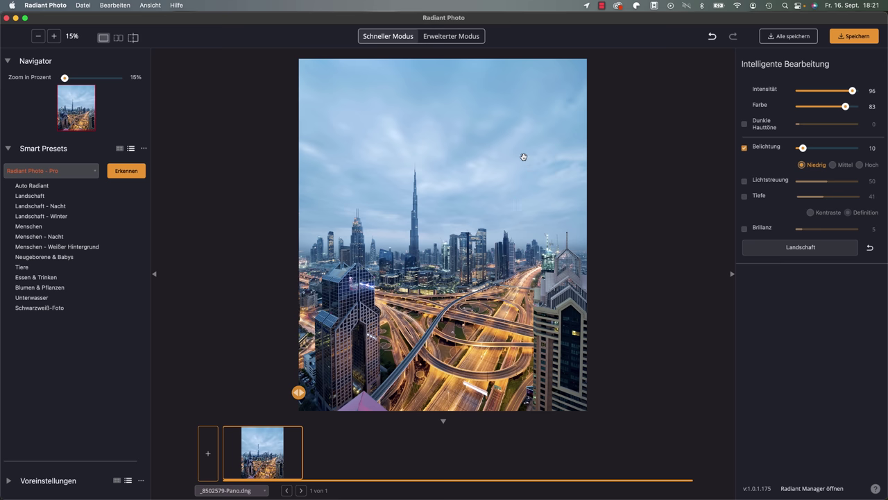
click(456, 38)
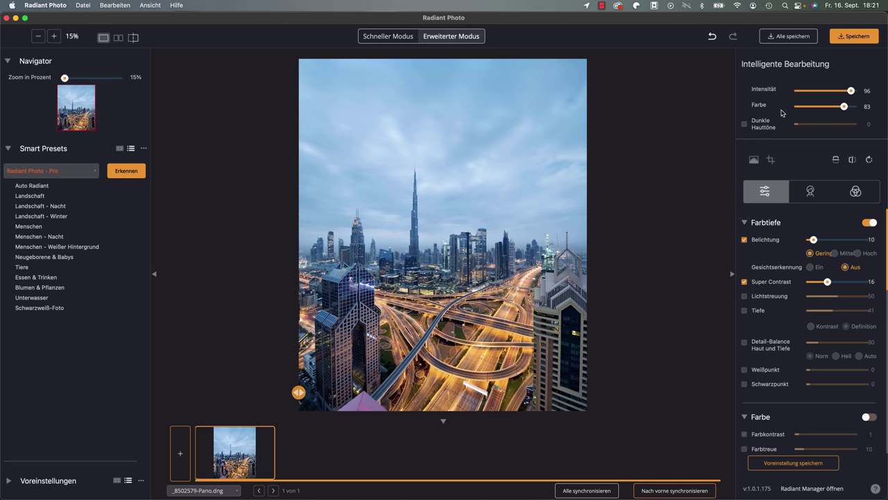
click(746, 223)
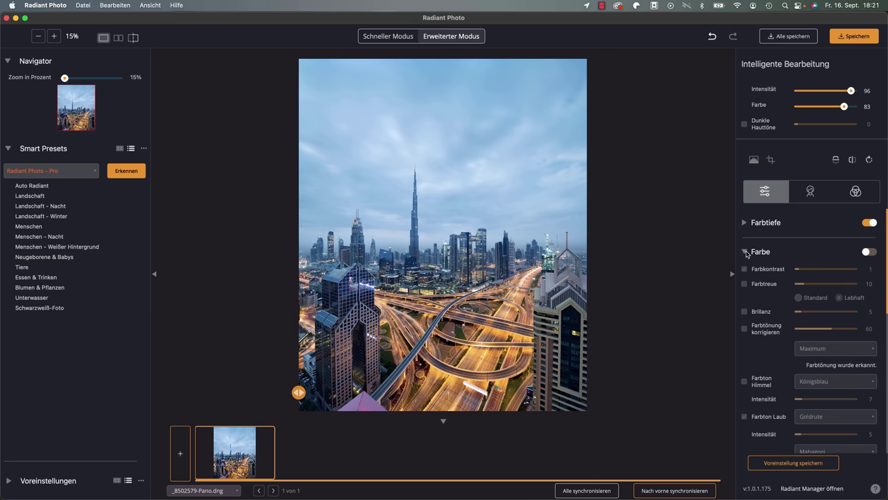
click(745, 252)
click(745, 339)
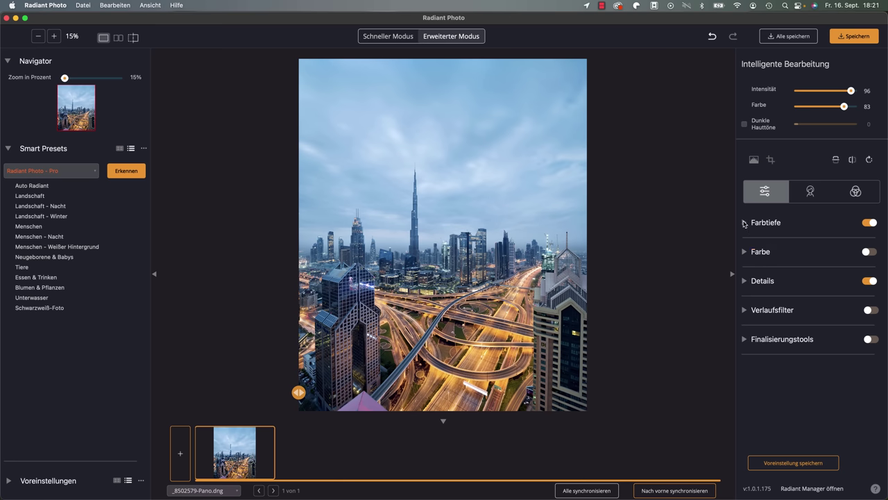
click(745, 222)
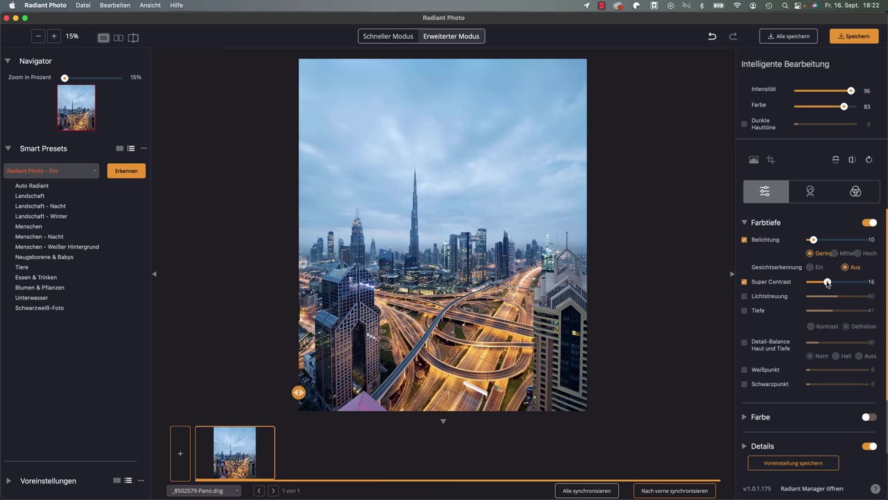
Try Super Contrast at 37, compare with the original, then settle it at 28
drag(827, 283, 851, 283)
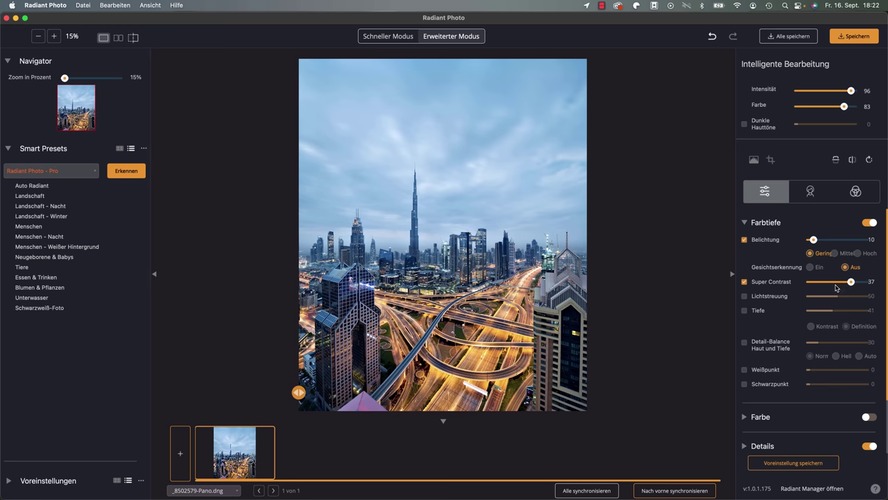
click(500, 278)
click(500, 278)
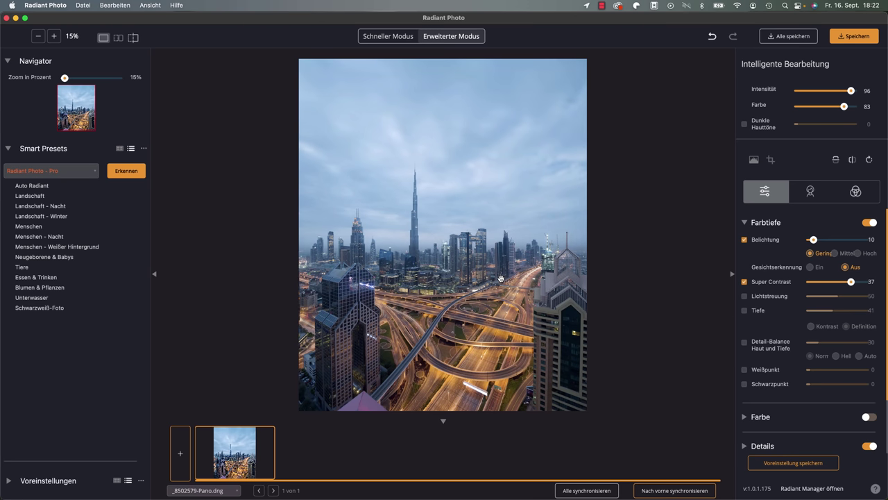
click(586, 286)
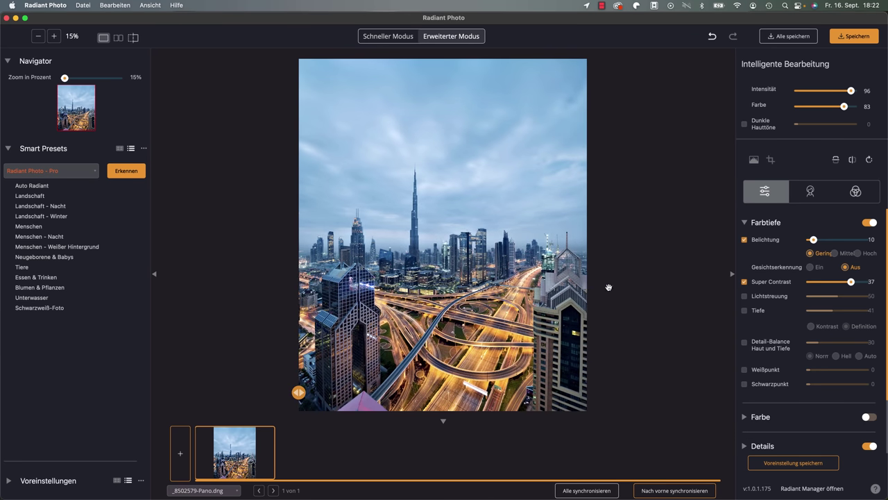
drag(851, 282, 841, 281)
scroll(768, 377, down, 2)
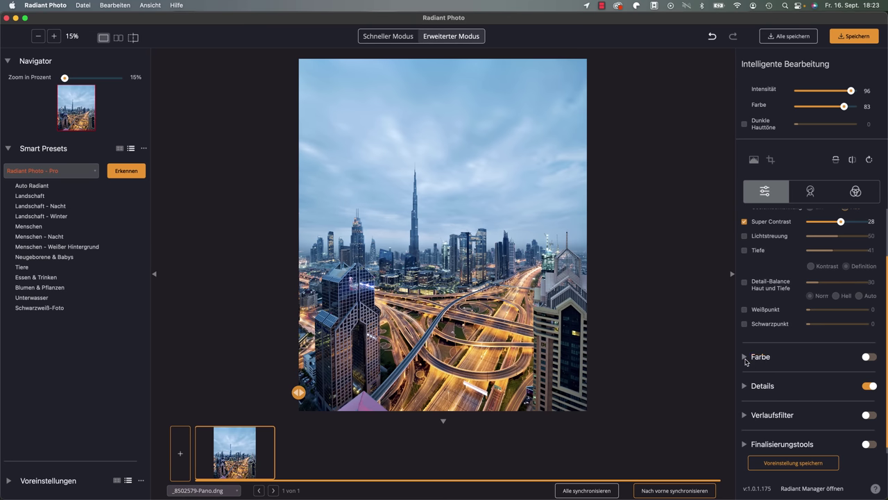
Switch on the Farbe group and leave the Farbton Laub (Goldrute) tint unchecked
click(744, 357)
scroll(775, 381, down, 2)
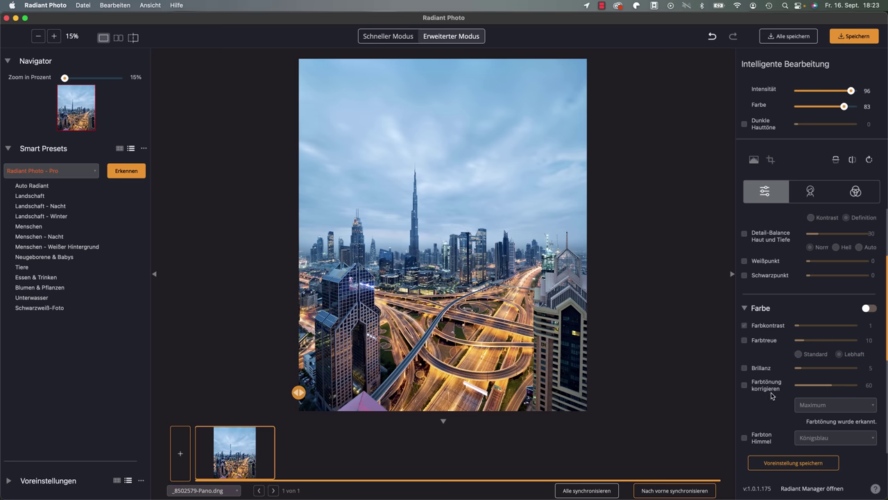
scroll(762, 393, down, 2)
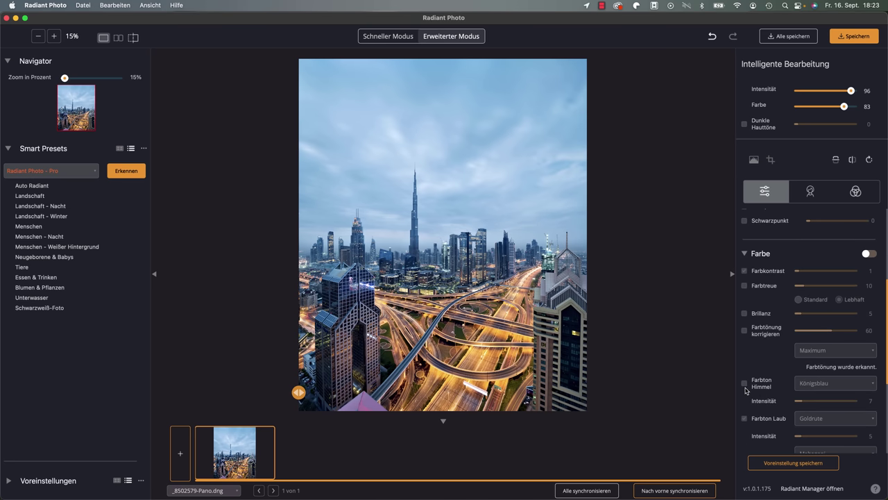
click(867, 254)
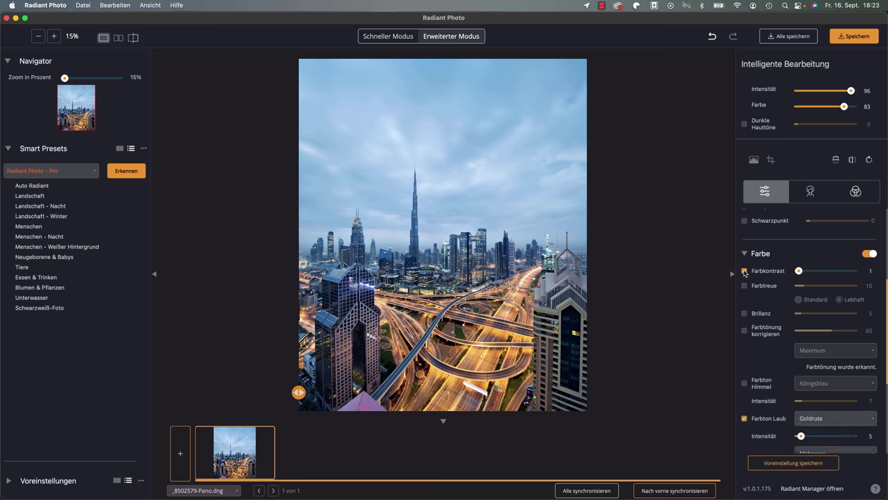
click(744, 418)
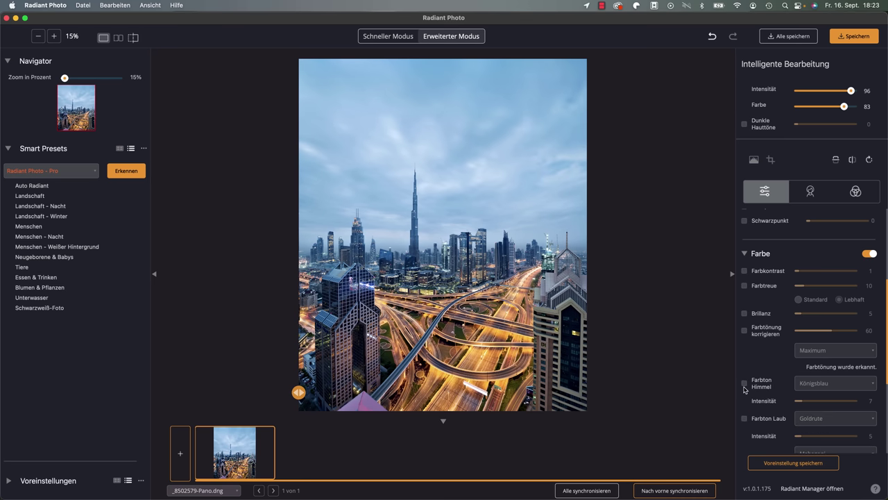
Enable the Königsblau Farbton Himmel sky tint with its Intensität at 5
click(745, 383)
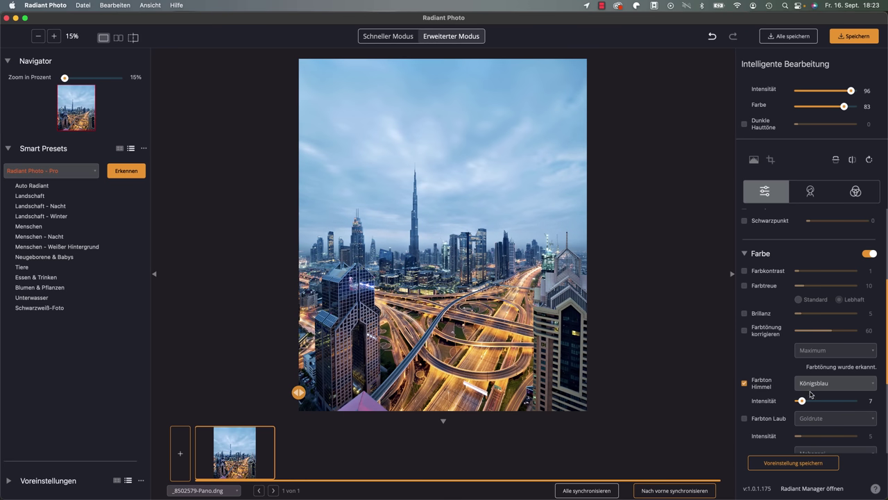
drag(808, 401, 828, 402)
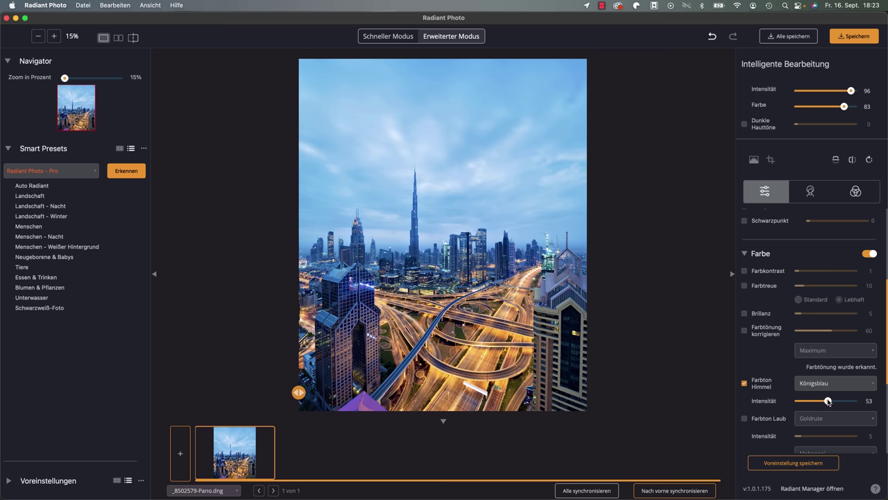
drag(828, 401, 803, 403)
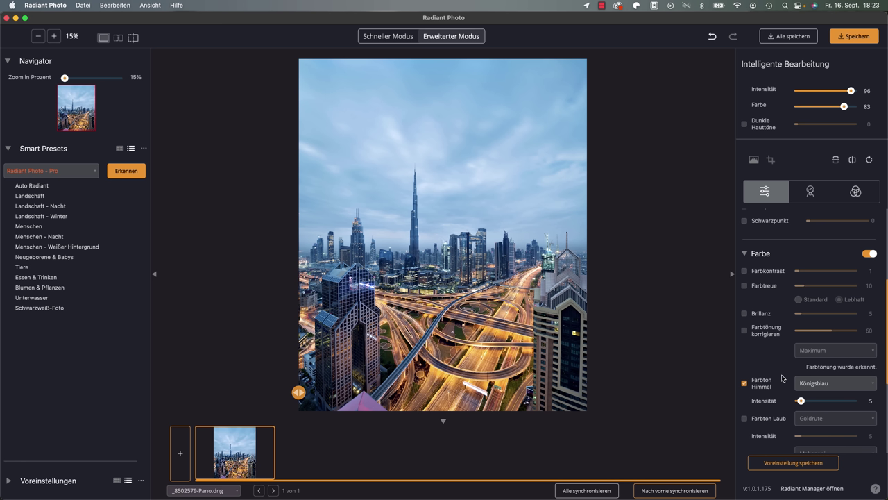
Enable Farbtönung korrigieren at 25 and Farbtreue in Lebhaft mode at 20
click(744, 330)
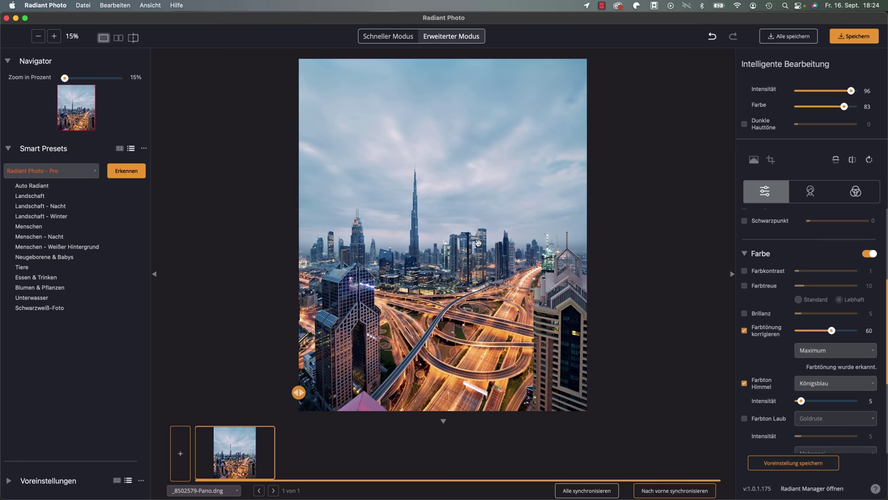
drag(831, 331, 812, 331)
click(746, 286)
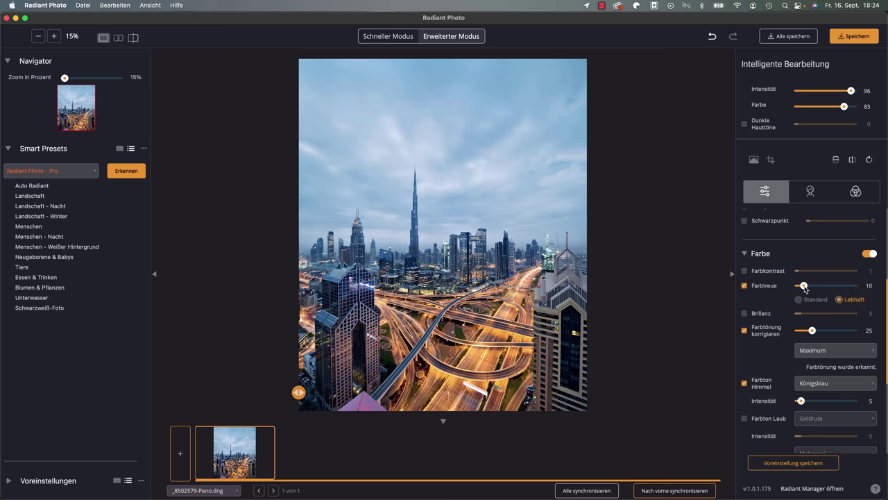
drag(805, 289, 810, 289)
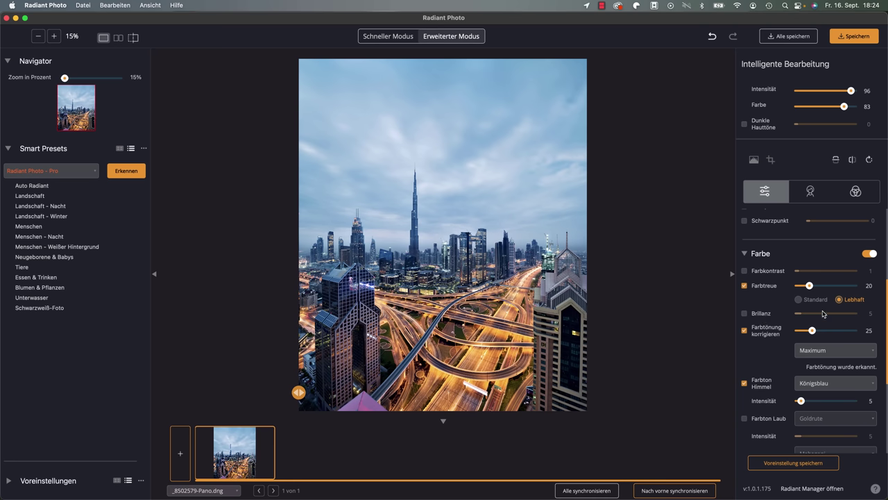
Turn on and expand the Finalisierungstools group, with Mischung at 100
scroll(823, 314, down, 5)
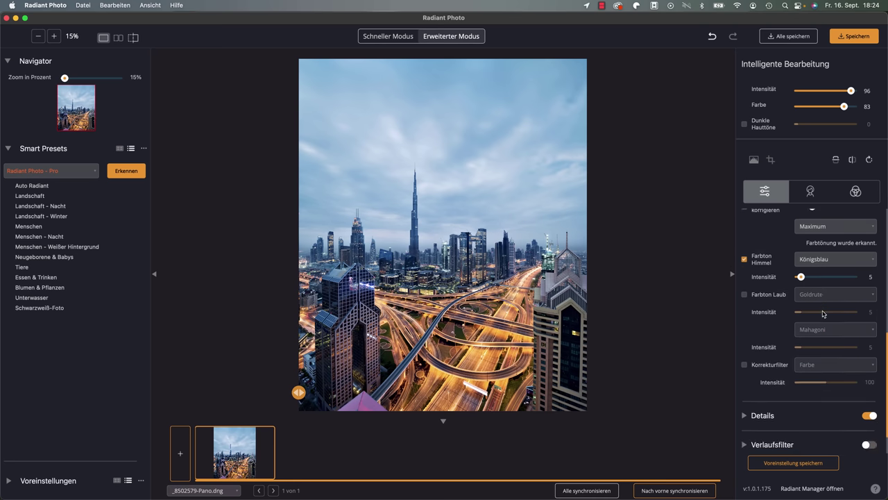
scroll(823, 313, down, 1)
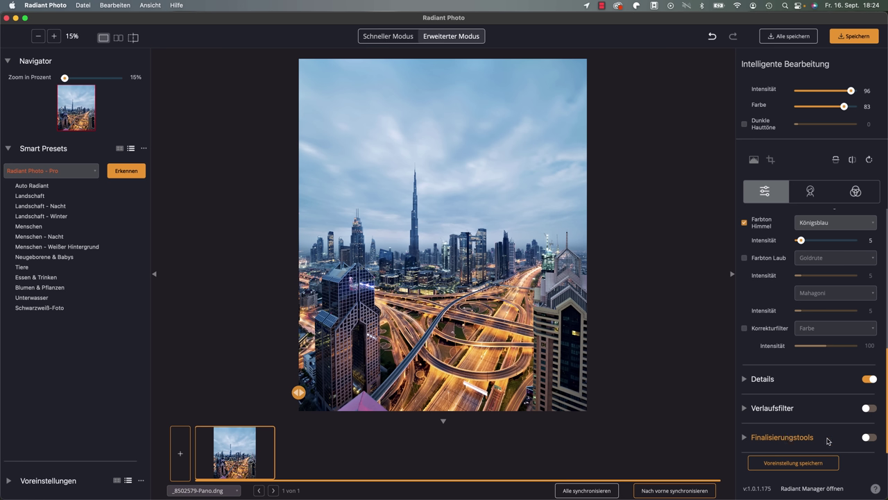
click(868, 440)
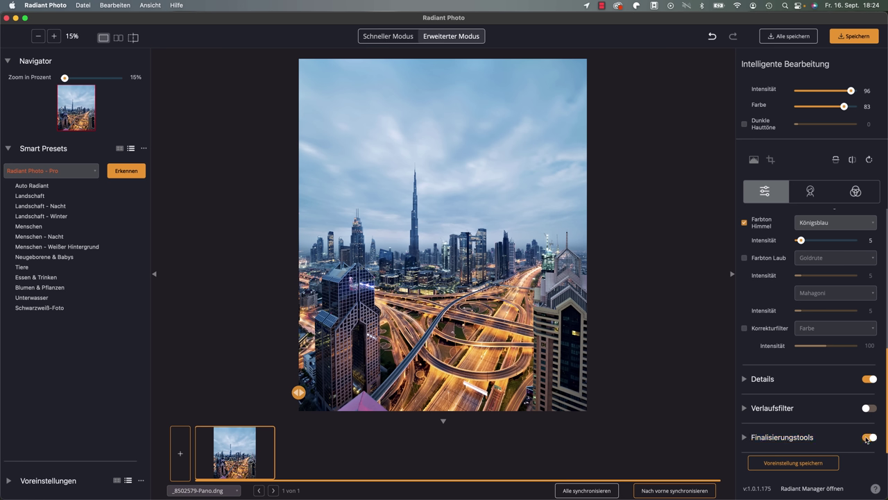
click(747, 437)
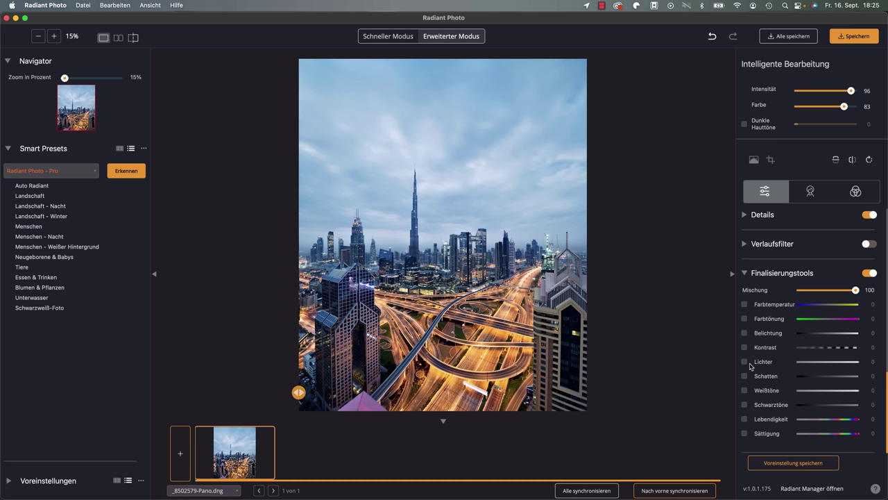
Enable finishing Lichter at -8, Kontrast at 8 and Farbtemperatur at 5
click(745, 361)
drag(828, 363, 825, 363)
click(745, 348)
drag(828, 347, 831, 348)
click(745, 303)
drag(828, 305, 830, 307)
Scroll up the panel and briefly expand, then collapse, the Verlaufsfilter settings
scroll(805, 266, up, 3)
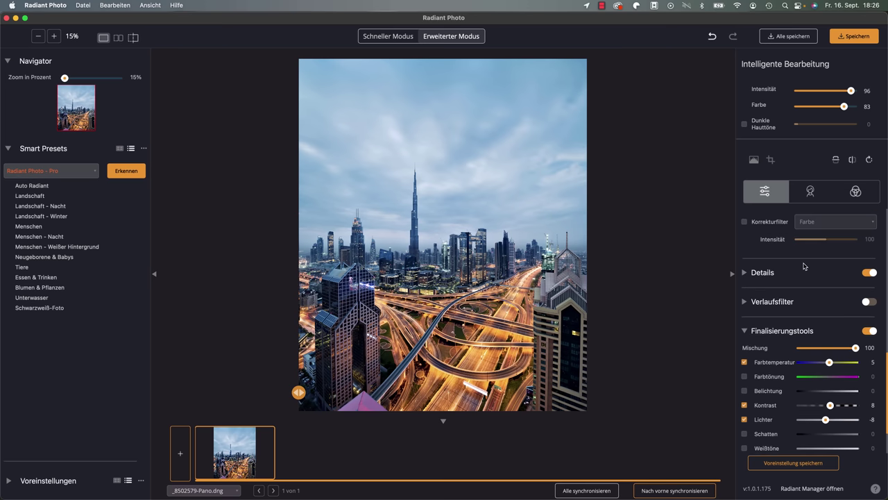
scroll(805, 267, up, 3)
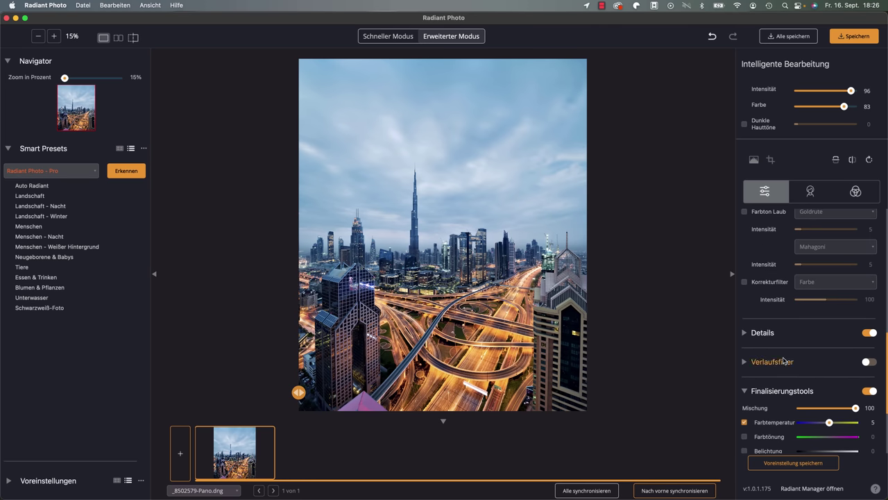
click(745, 362)
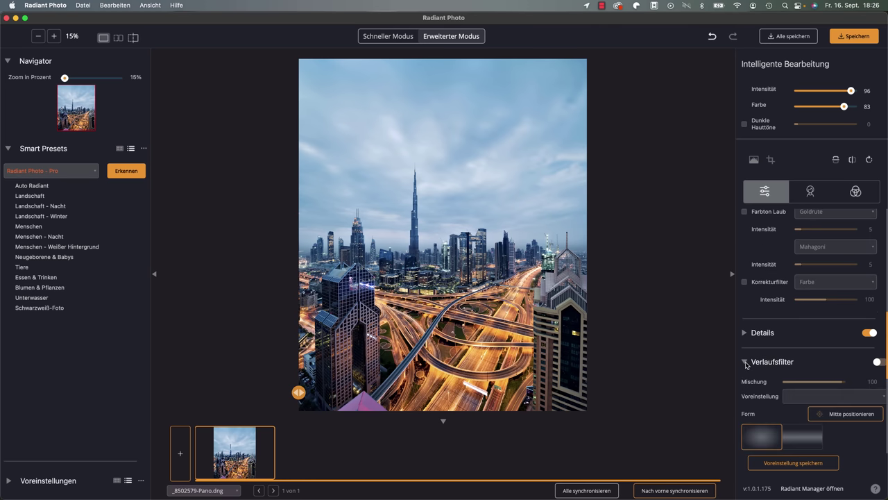
click(745, 363)
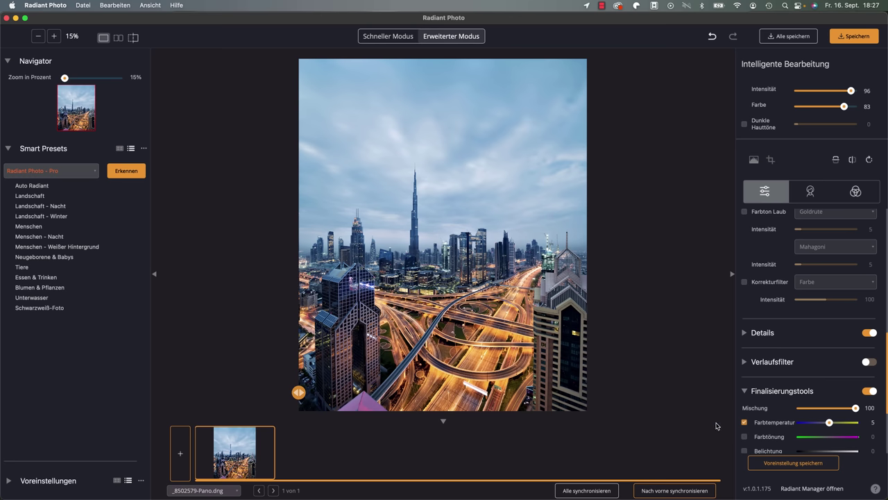
click(853, 39)
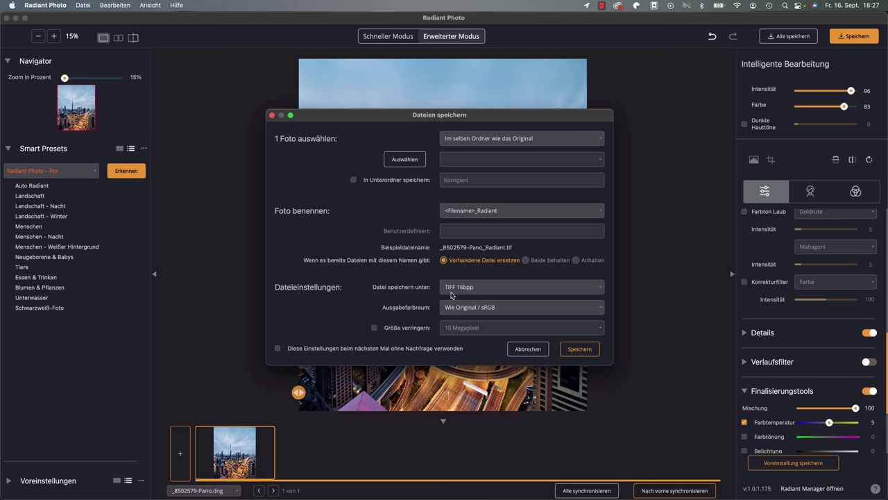
click(487, 289)
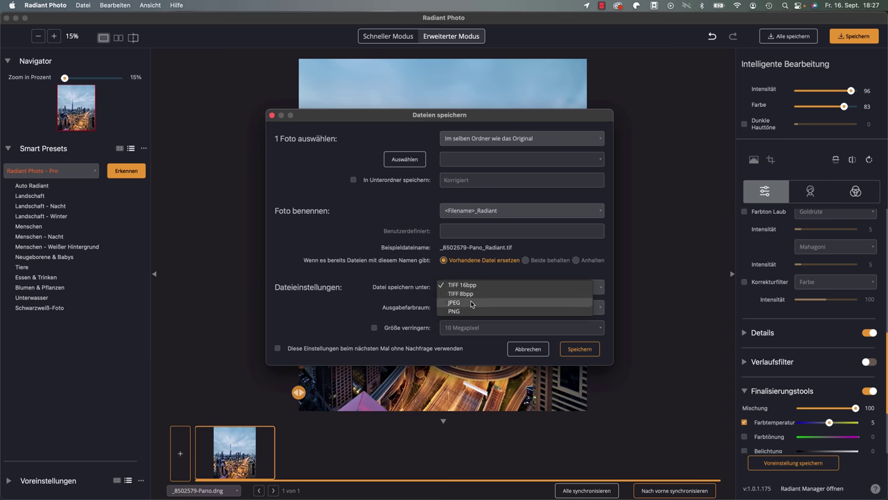
click(481, 288)
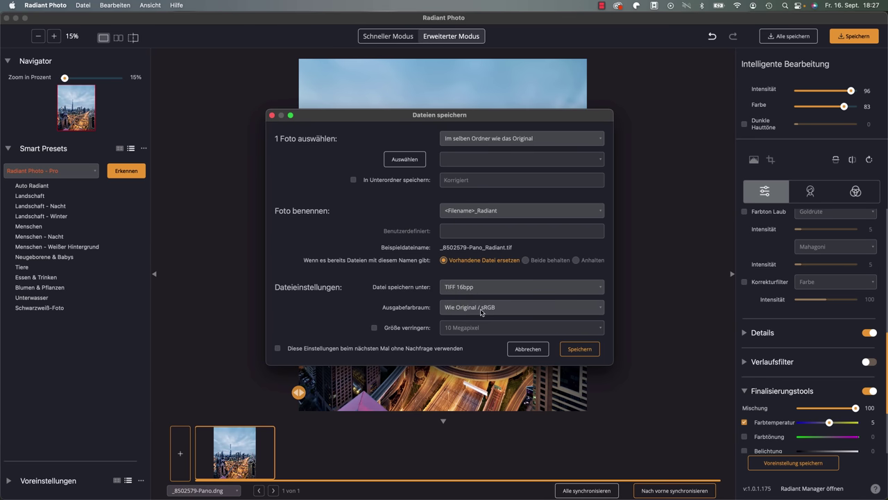
click(482, 310)
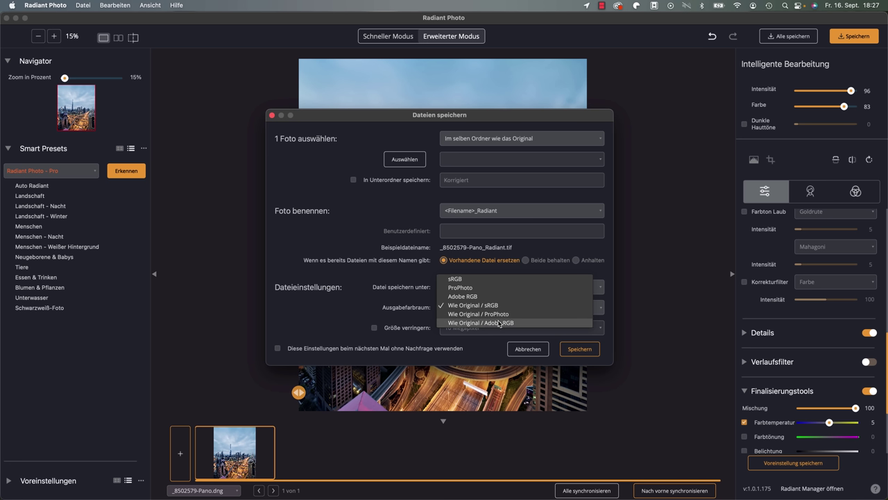
click(406, 306)
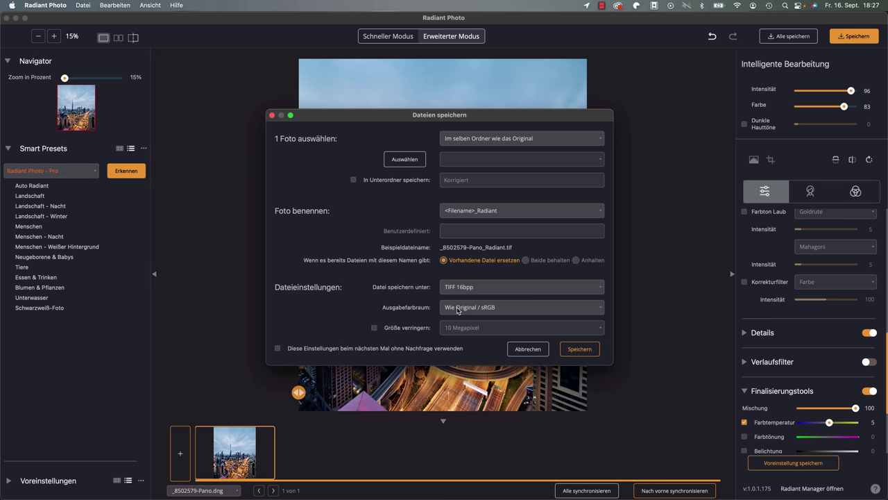
click(530, 352)
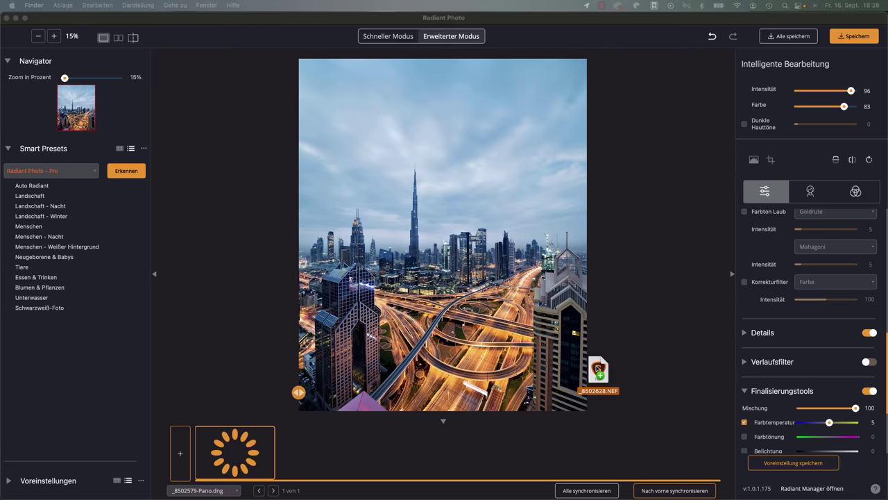
Drag _8502628.NEF from Finder into Radiant Photo for Landschaft auto-enhancement
drag(881, 350, 593, 369)
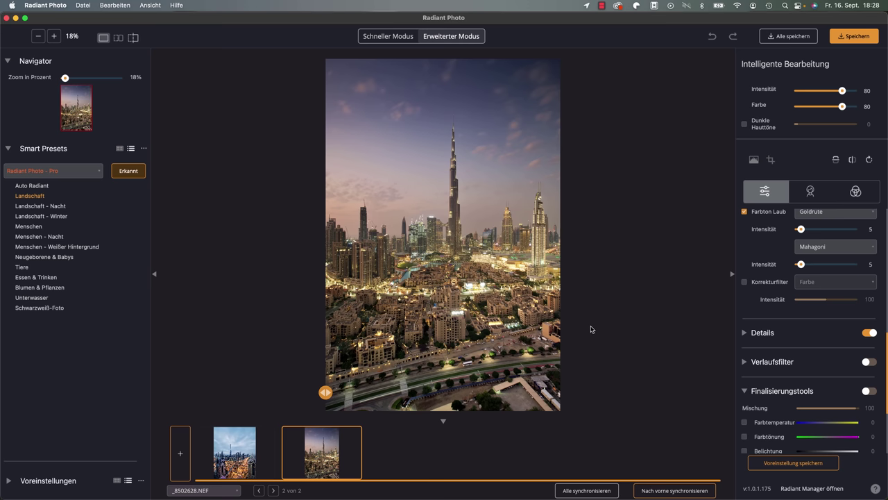
key(backslash)
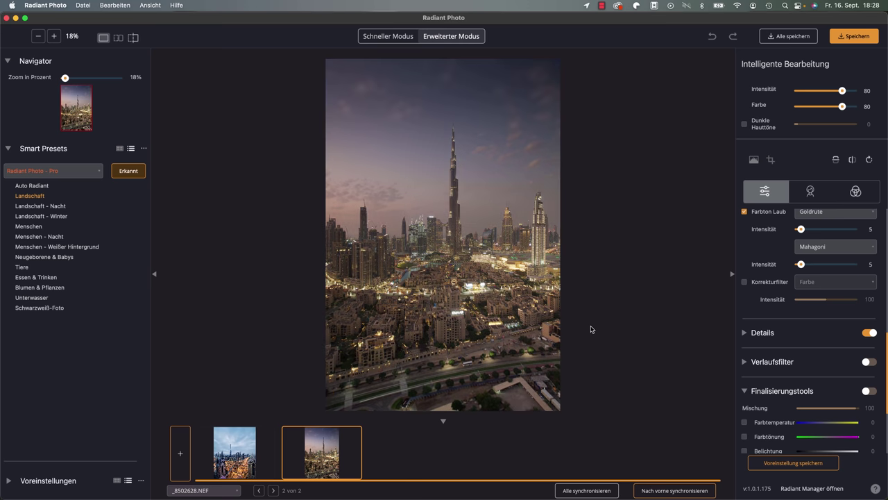
key(backslash)
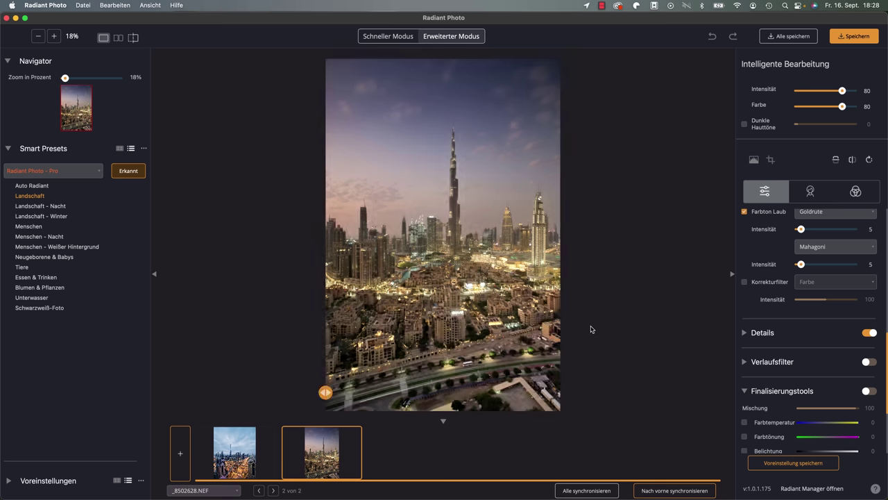
key(backslash)
key(backslash)
key(backslash)
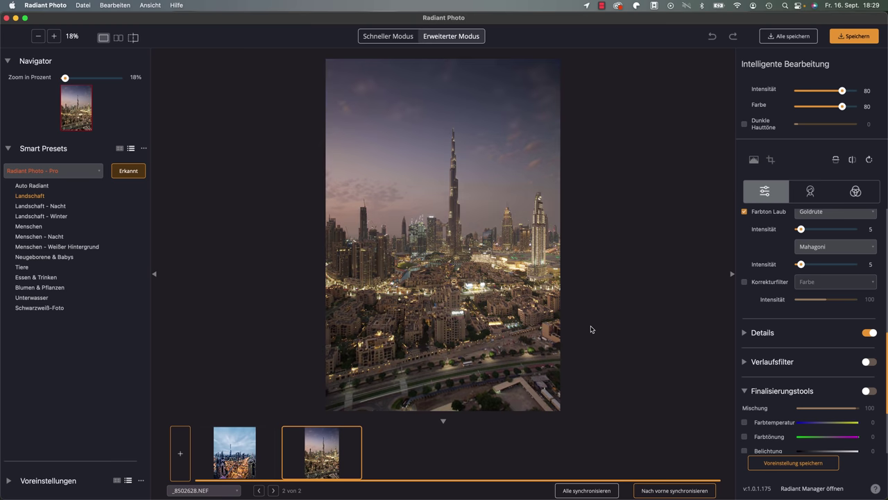
key(backslash)
key(backslash)
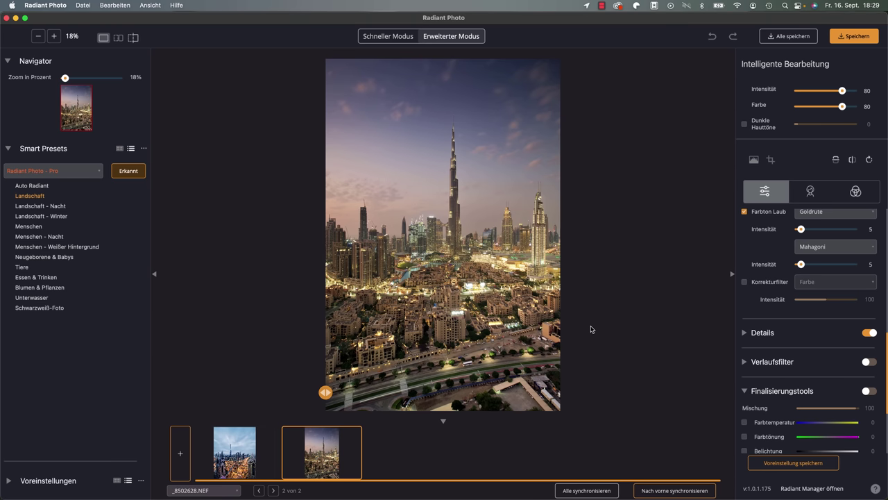
key(backslash)
key(backslash)
key(backslash)
key(backslash)
key(backslash)
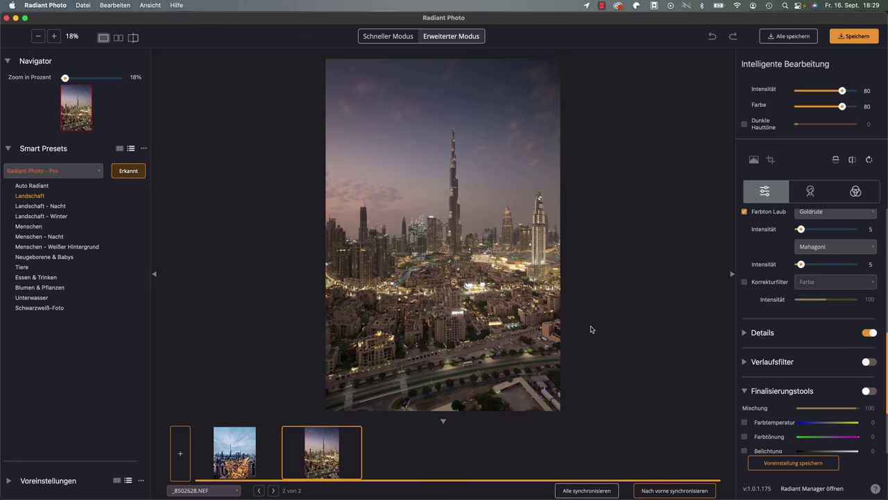
key(backslash)
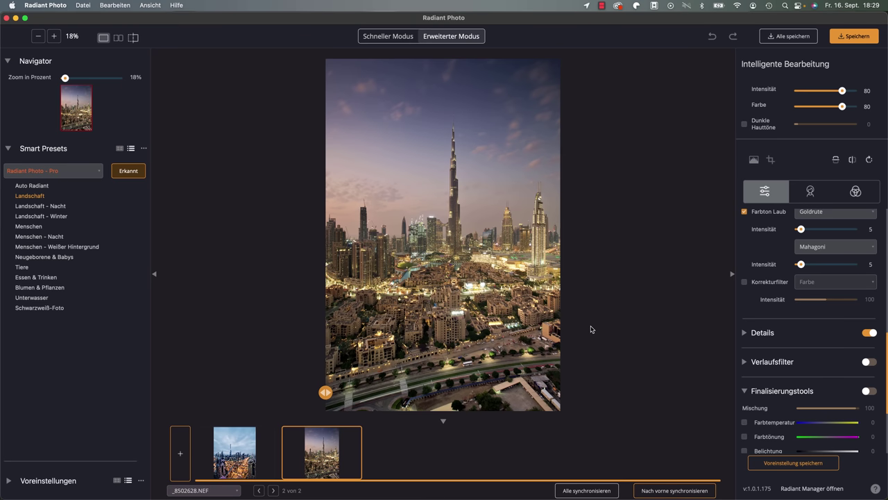
key(backslash)
key(backslash)
key(backslash)
key(backslash)
key(backslash)
key(backslash)
key(backslash)
key(backslash)
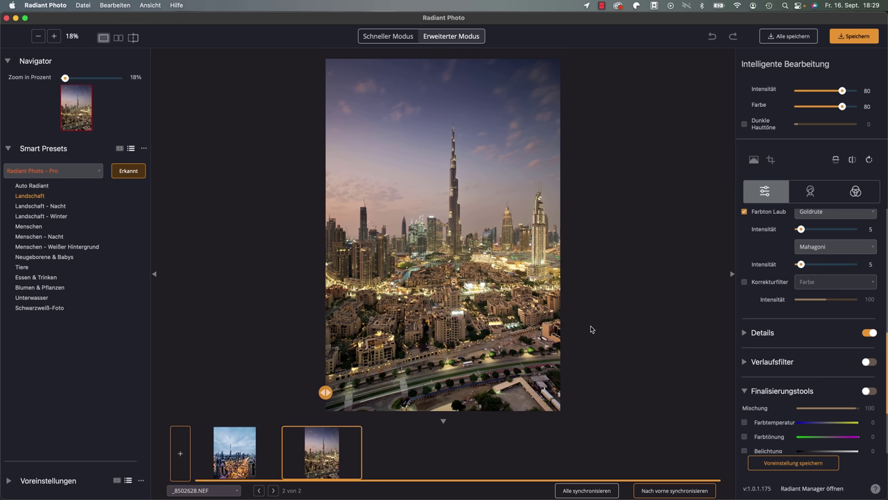